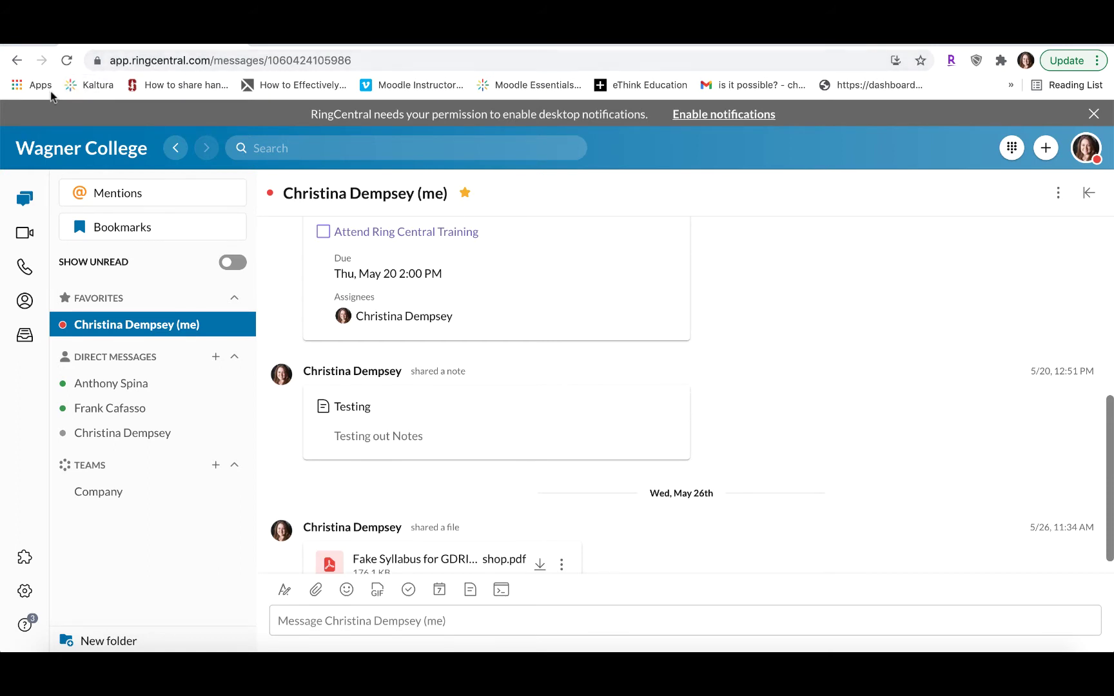
Go to the Phone area and view the colleague's text thread.
{"action": "left_click", "coordinate": [26, 269]}
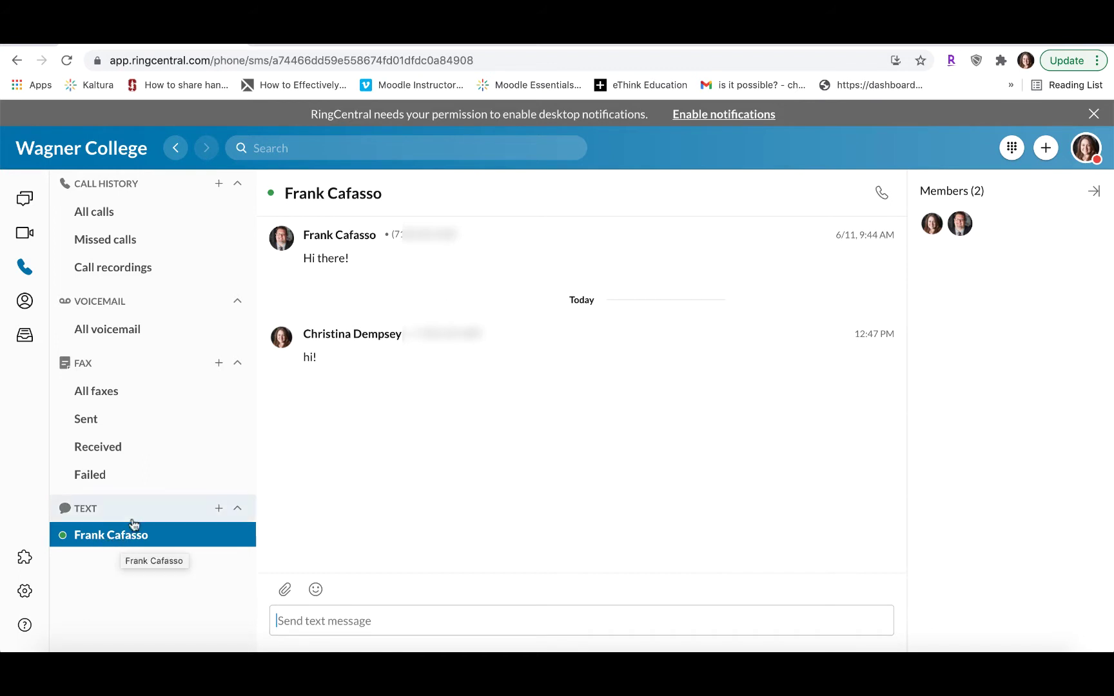
{"action": "mouse_move", "coordinate": [697, 323]}
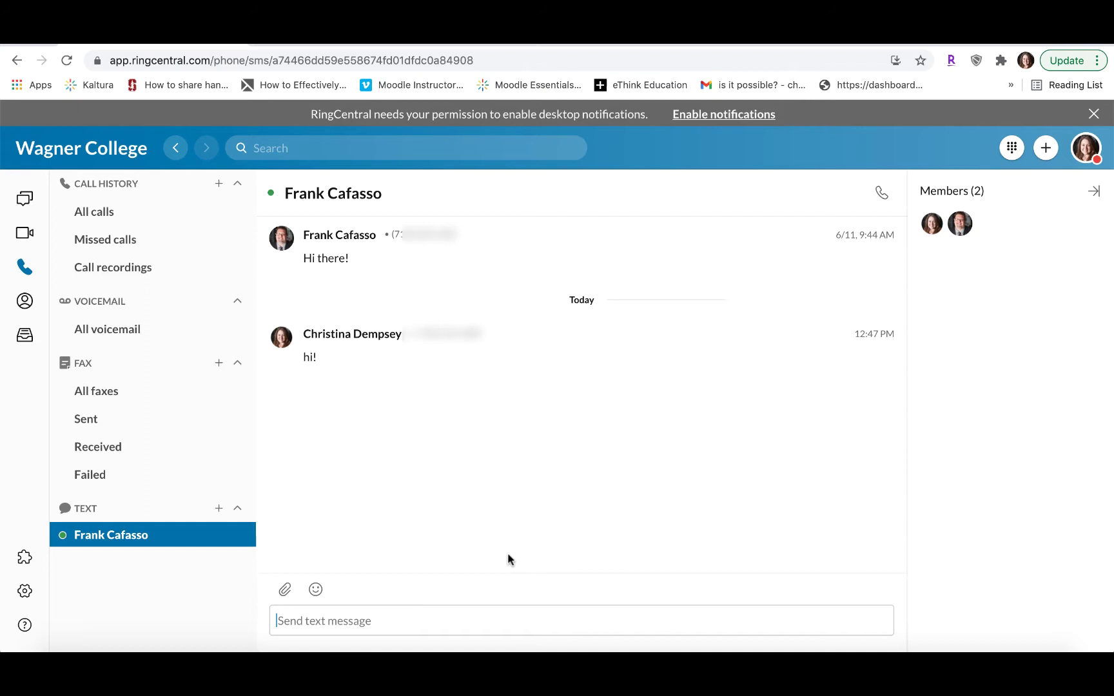
Send the reply 'How are you?' in the colleague's text thread.
{"action": "type", "text": "Ho"}
{"action": "type", "text": "w are you"}
{"action": "type", "text": "?"}
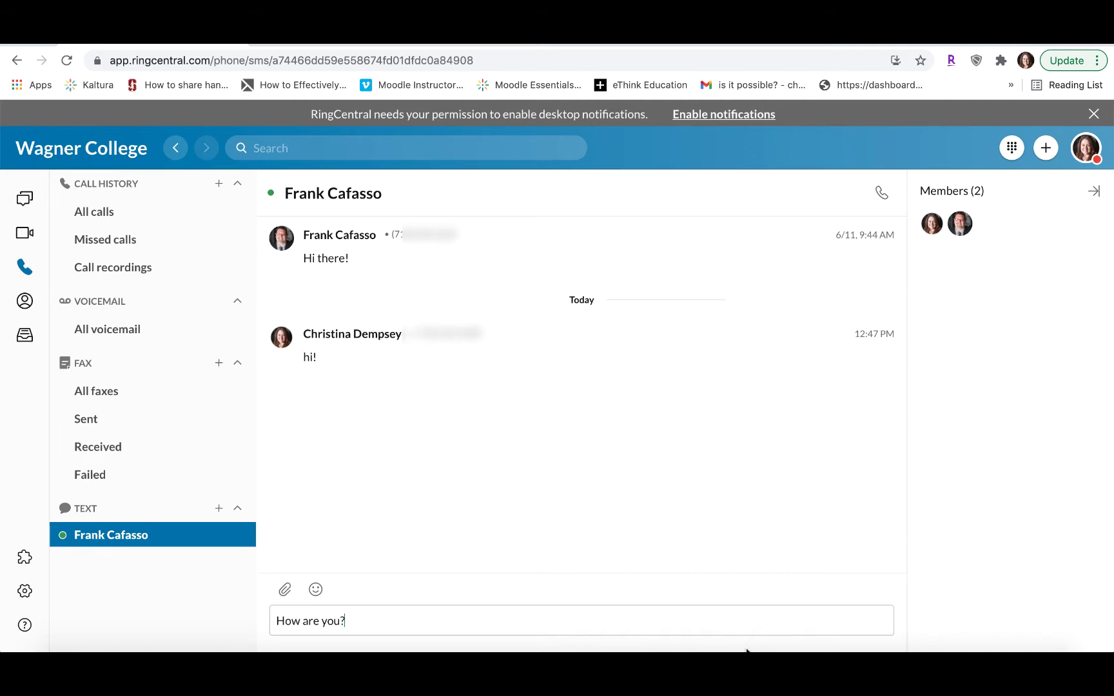
{"action": "key", "text": "Return"}
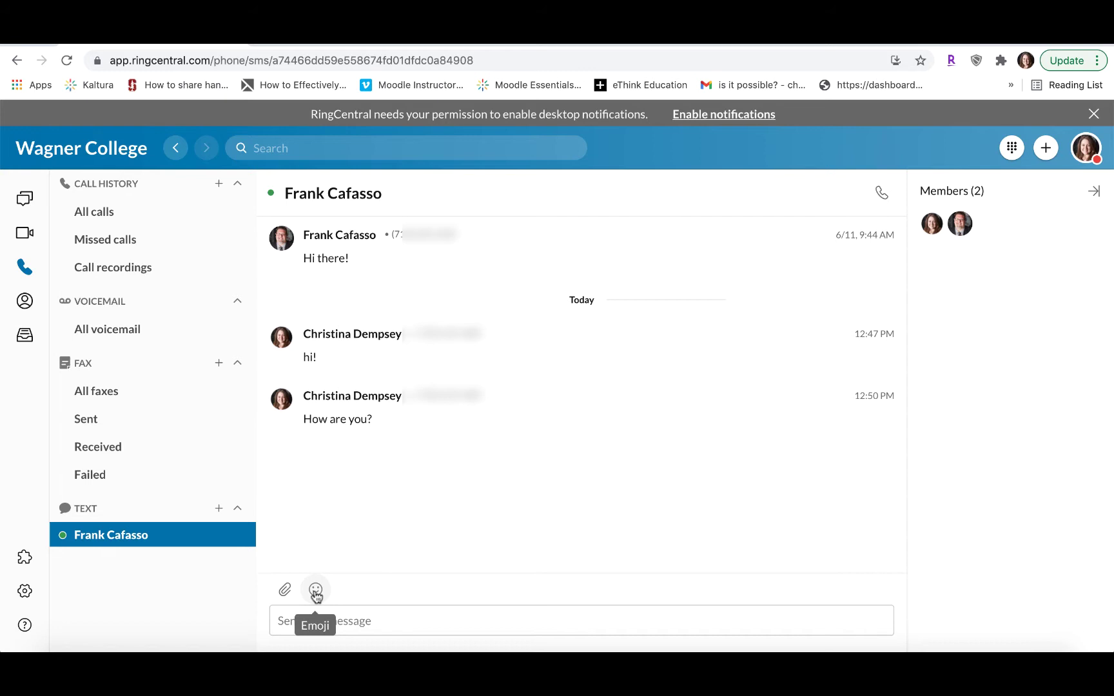
Collapse the conversation's Members panel, then show it again.
{"action": "left_click", "coordinate": [1095, 191]}
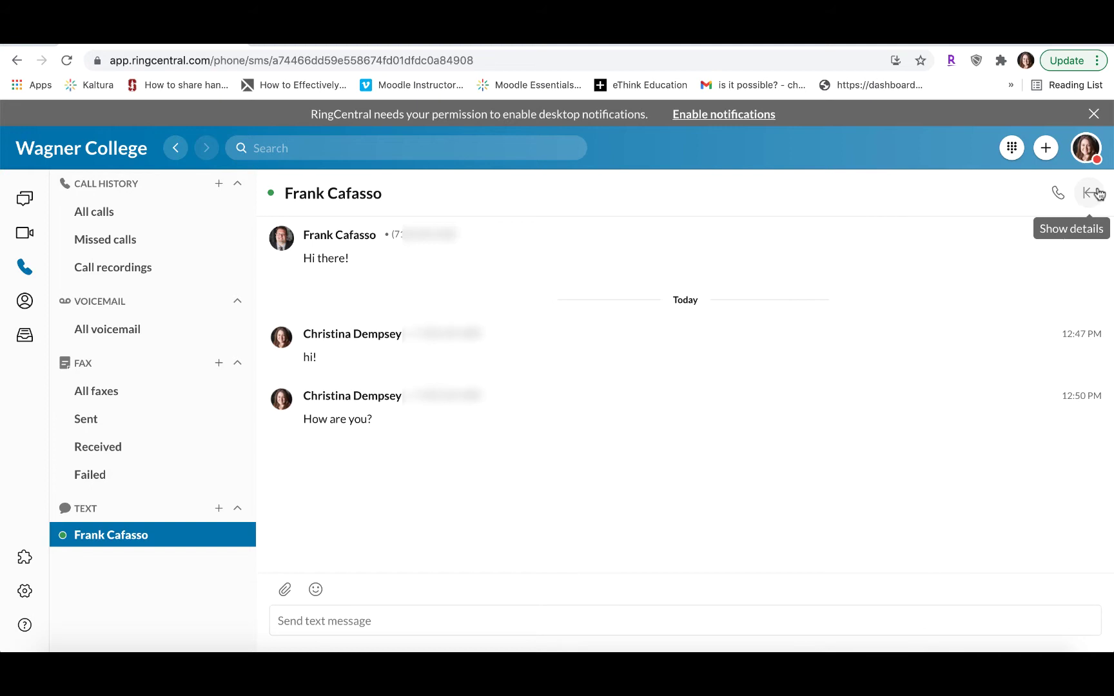
{"action": "left_click", "coordinate": [1098, 193]}
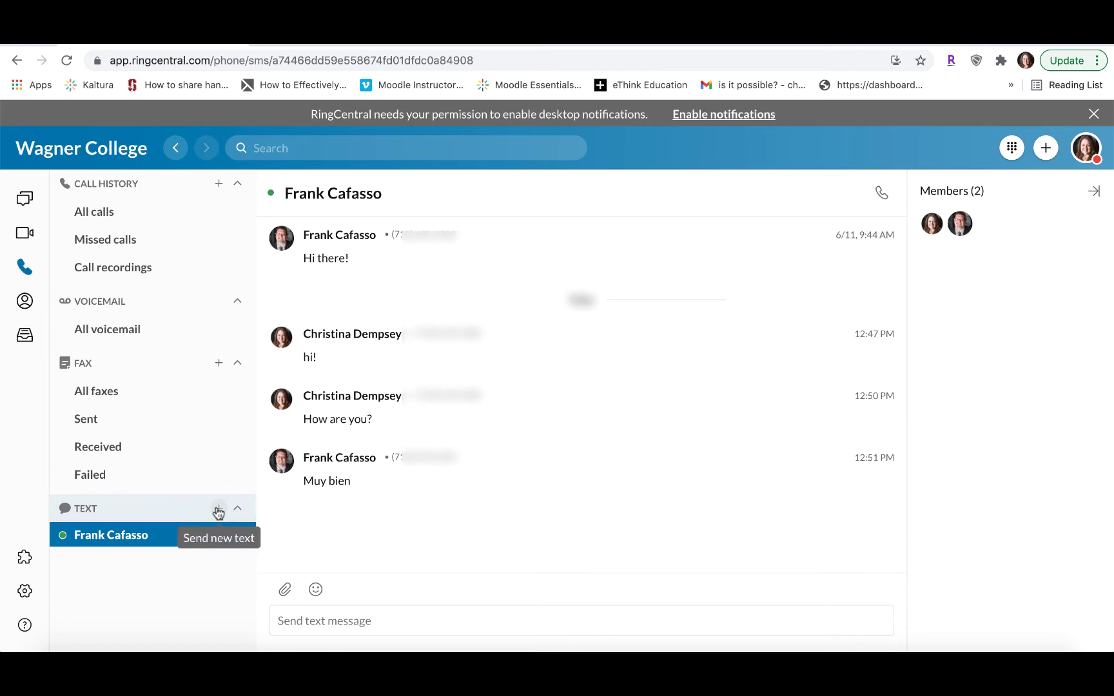
Start a new text addressed to the suggested colleague plus a typed phone number.
{"action": "left_click", "coordinate": [218, 512]}
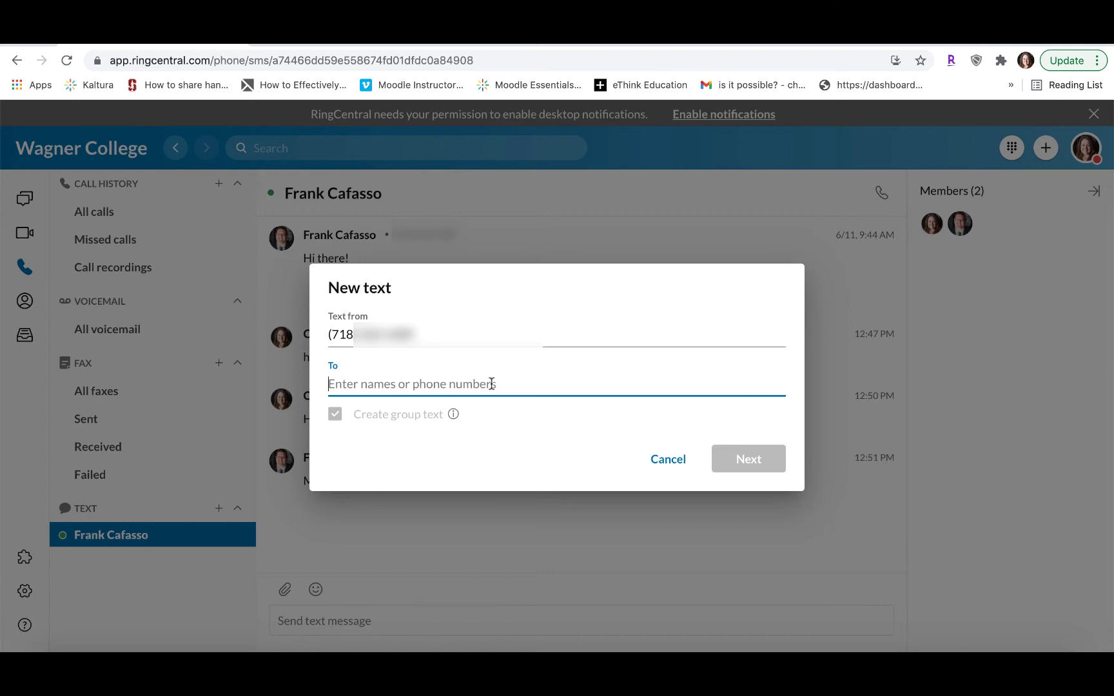
{"action": "type", "text": "Frank"}
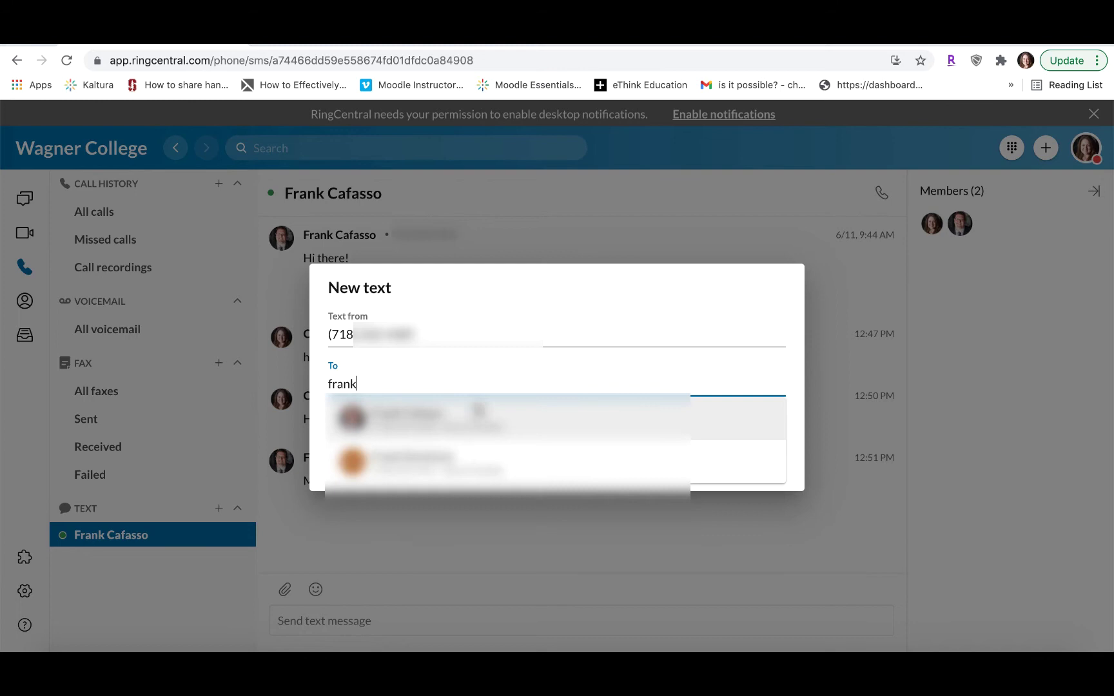
{"action": "left_click", "coordinate": [474, 418]}
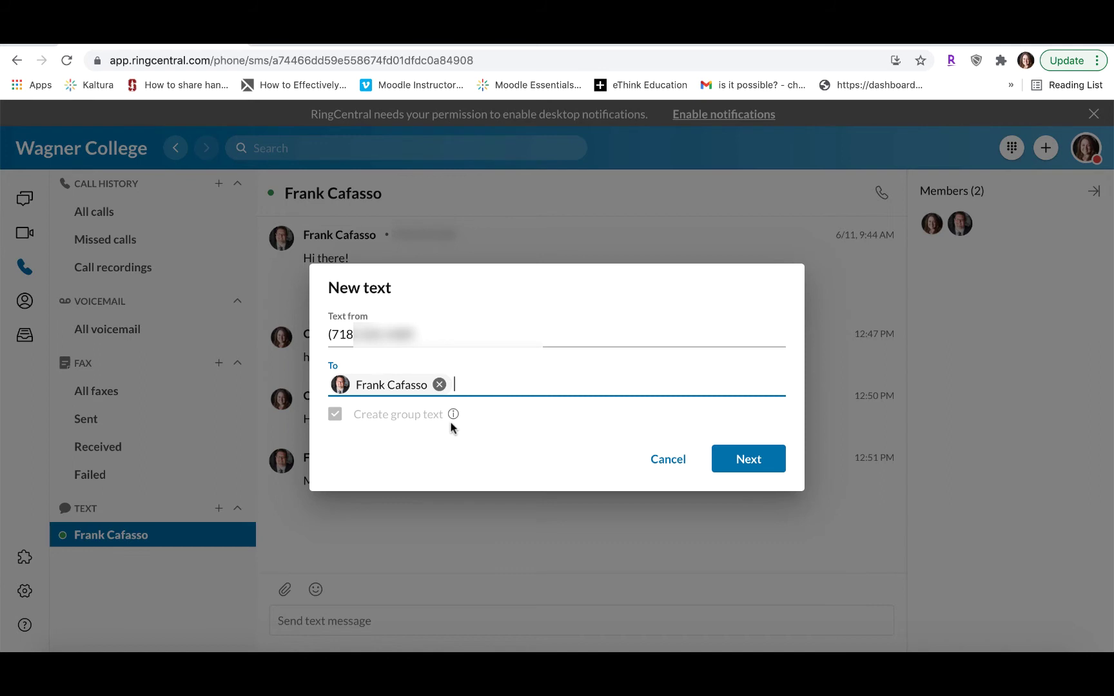
{"action": "type", "text": "202-555-1234"}
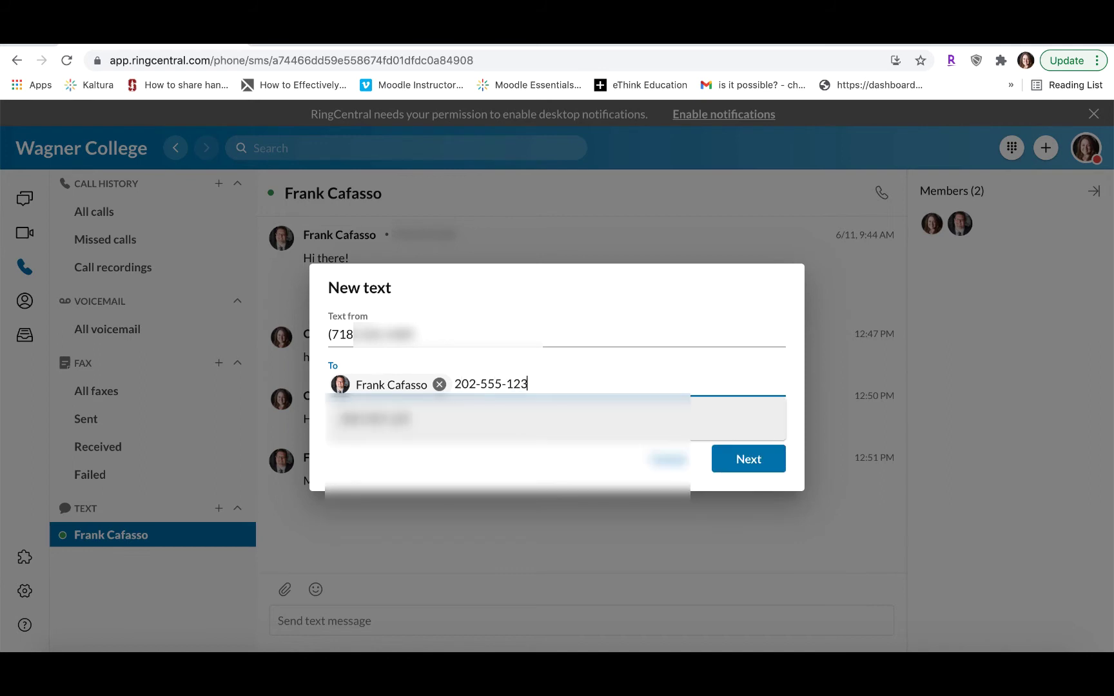
{"action": "key", "text": "Return"}
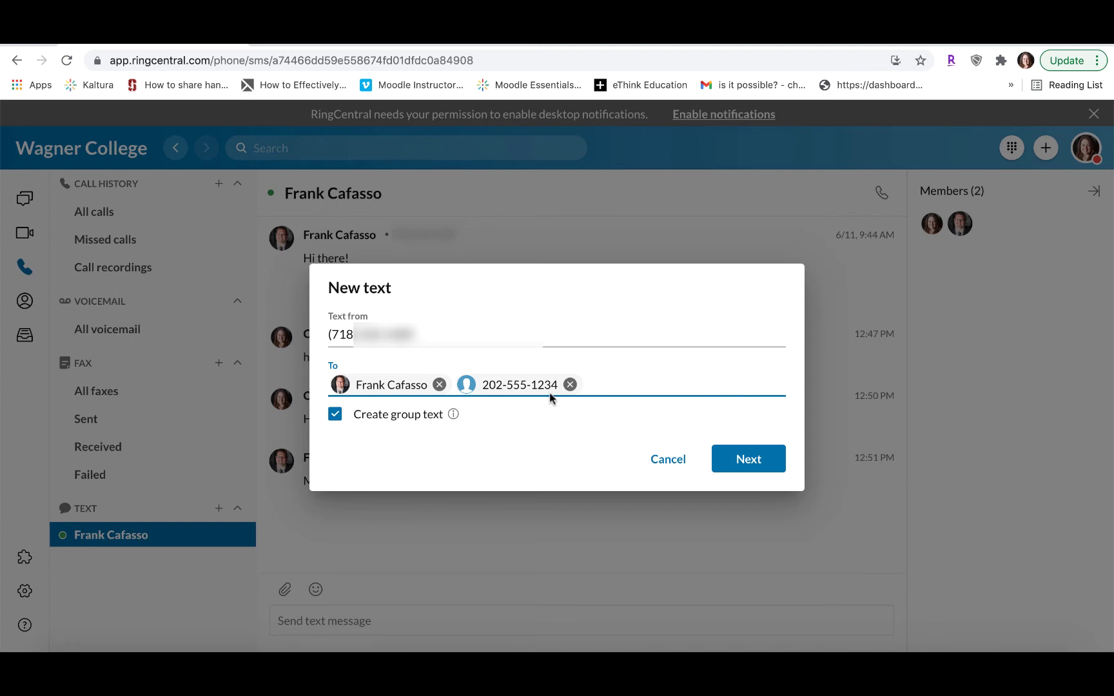
Uncheck Create group text for the new text draft.
{"action": "left_click", "coordinate": [335, 412]}
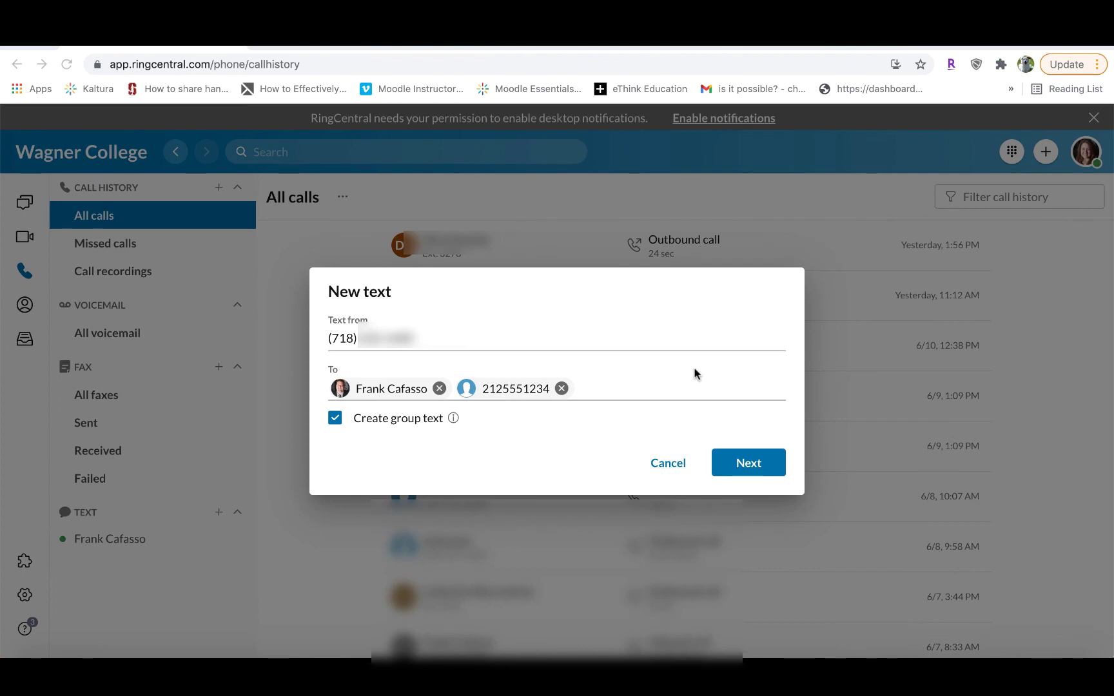
Remove both recipients, add a different colleague as sole recipient, and continue.
{"action": "left_click", "coordinate": [560, 391]}
{"action": "left_click", "coordinate": [439, 389]}
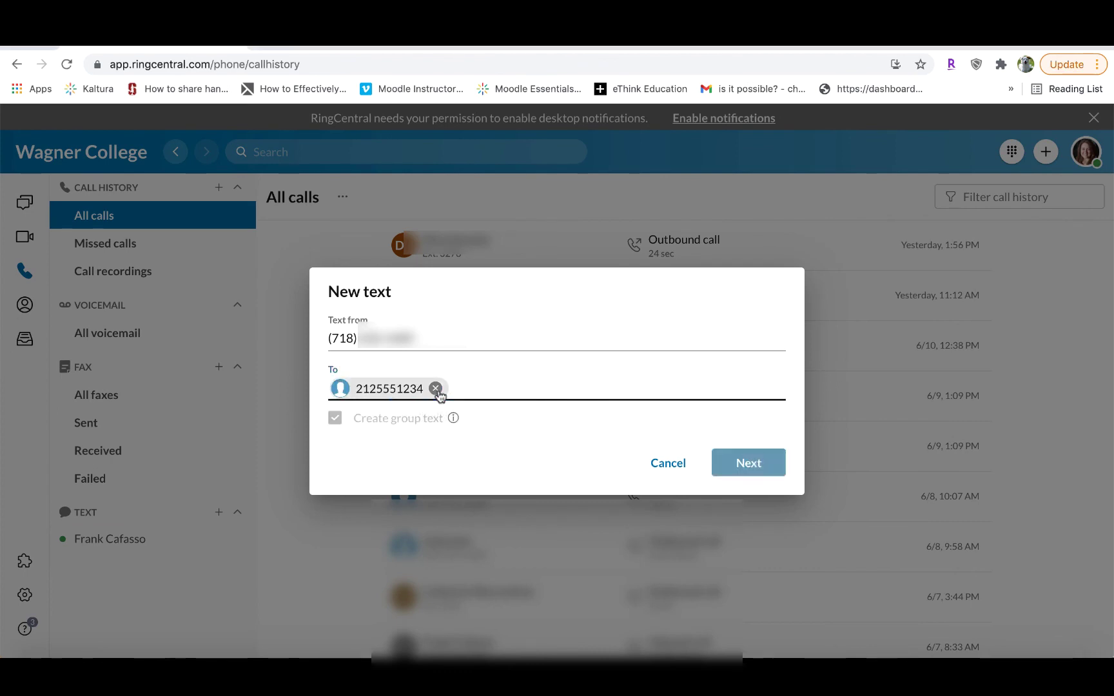
{"action": "left_click", "coordinate": [436, 389]}
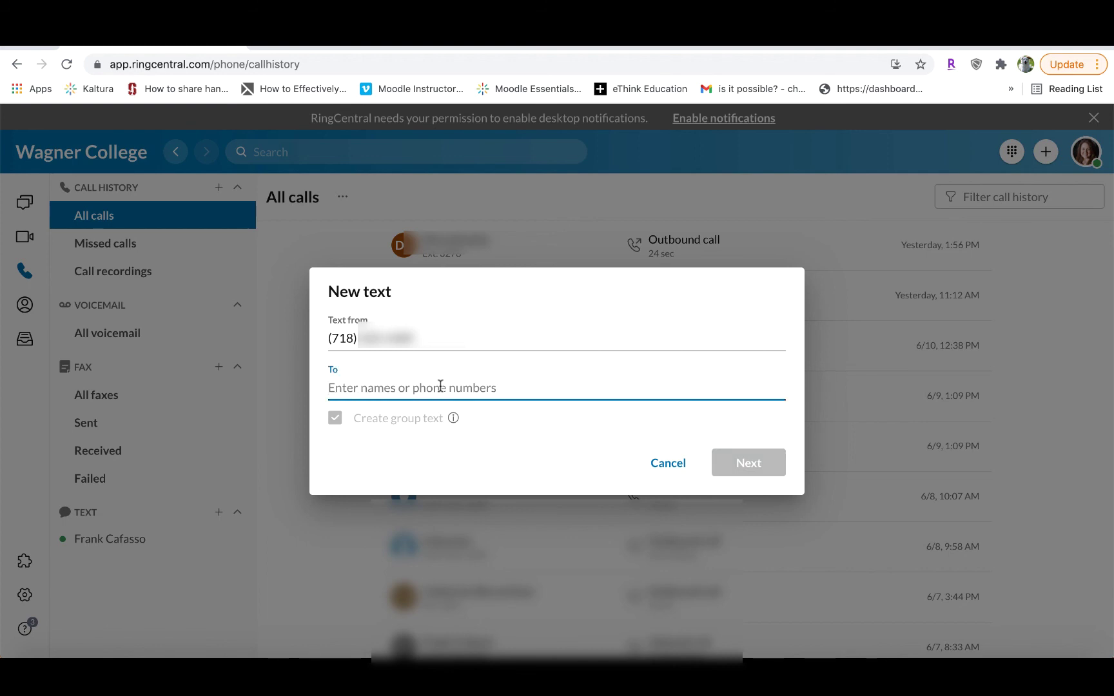
{"action": "type", "text": "anthony"}
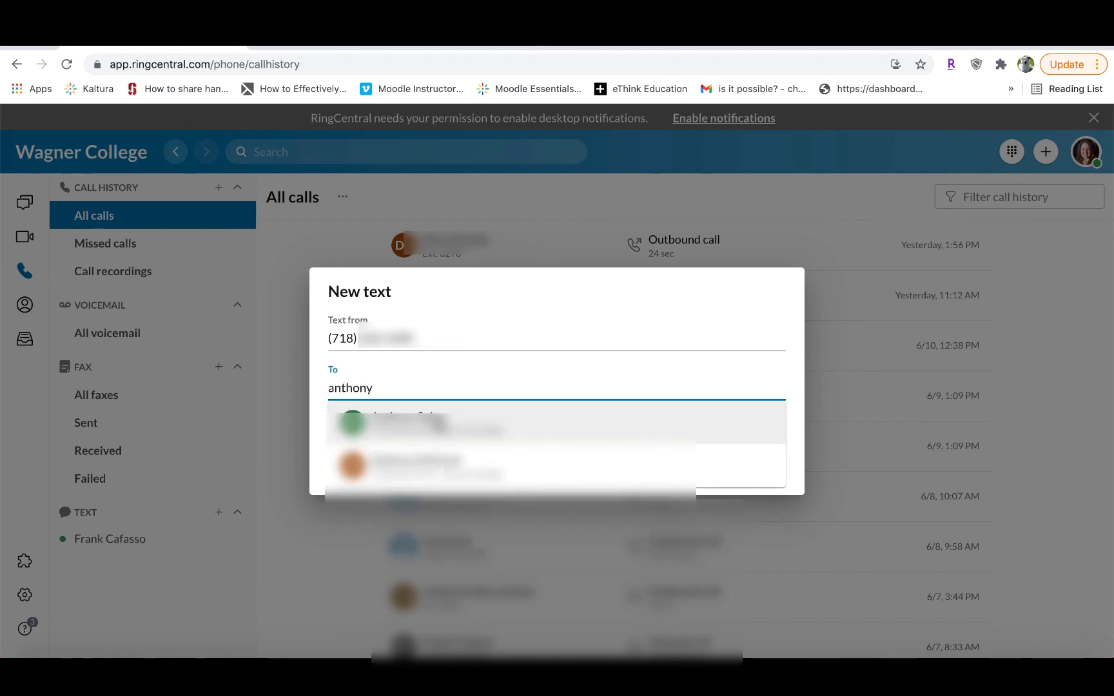
{"action": "left_click", "coordinate": [436, 423]}
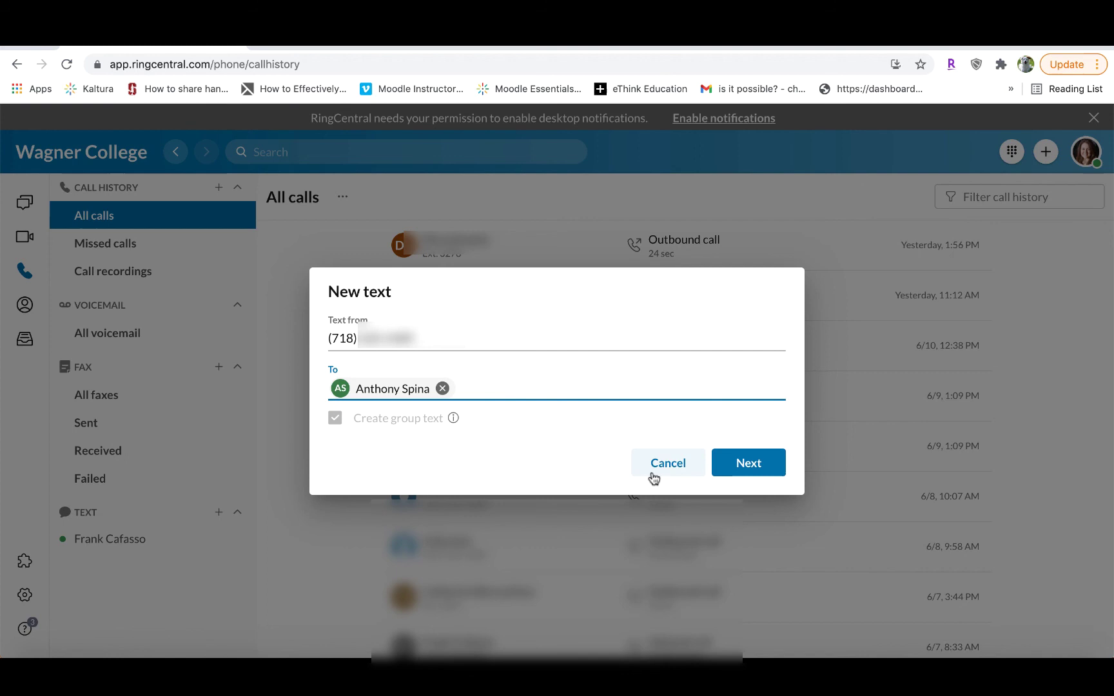
{"action": "left_click", "coordinate": [756, 463]}
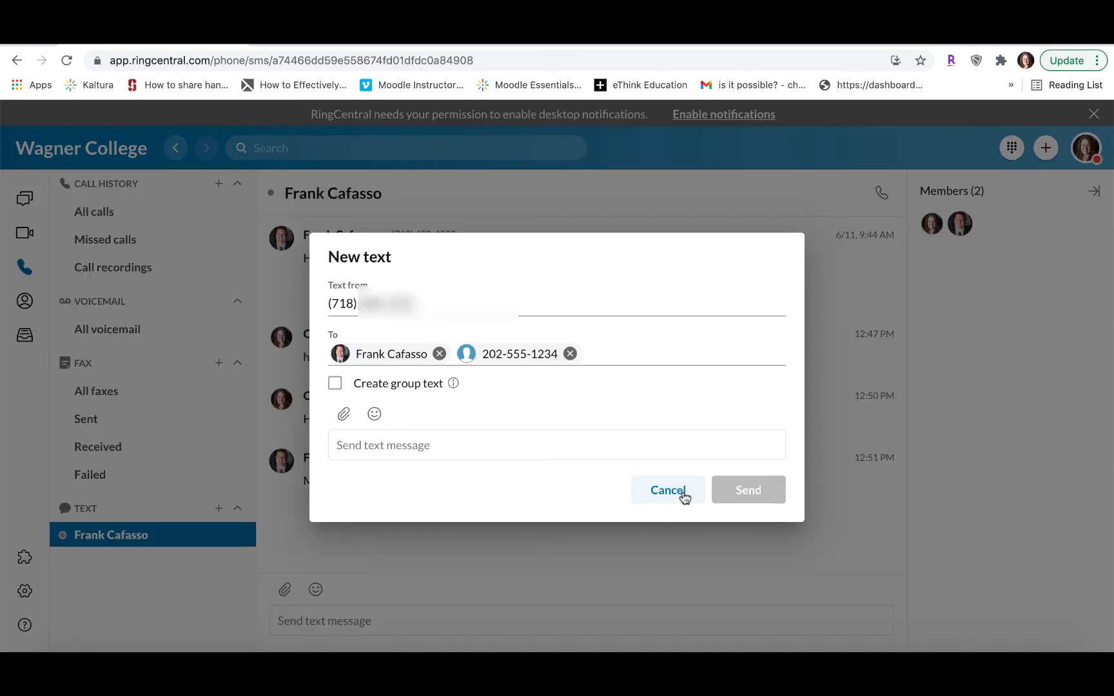
Cancel the draft and start a fresh new text from the + menu to the colleague.
{"action": "left_click", "coordinate": [684, 497]}
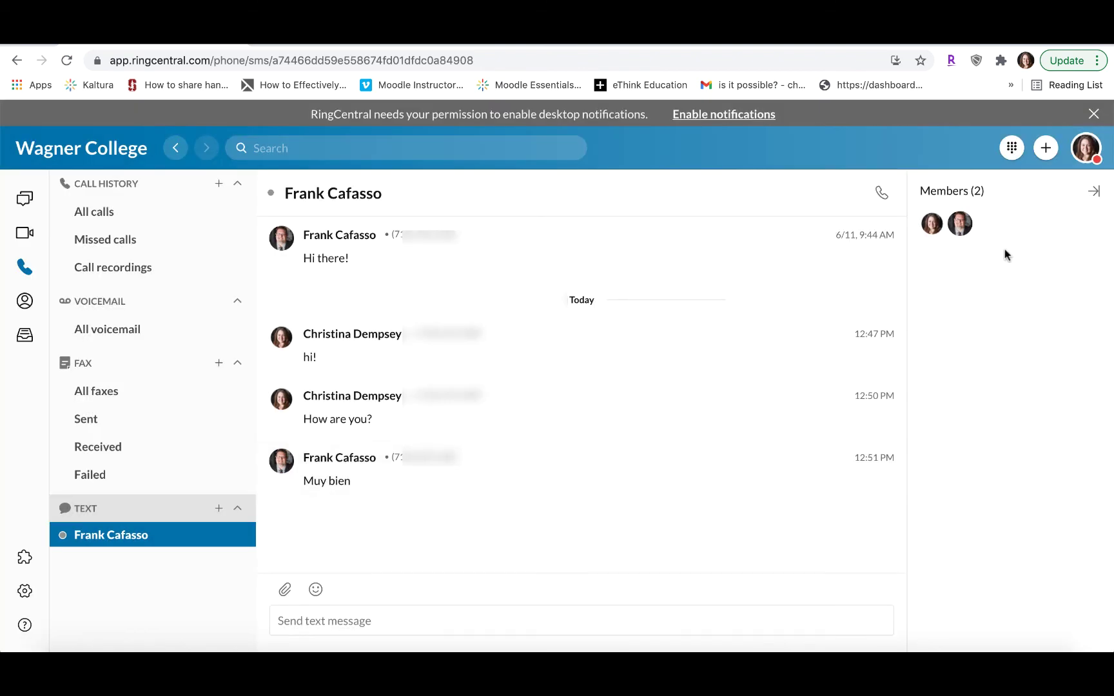
{"action": "left_click", "coordinate": [1047, 150]}
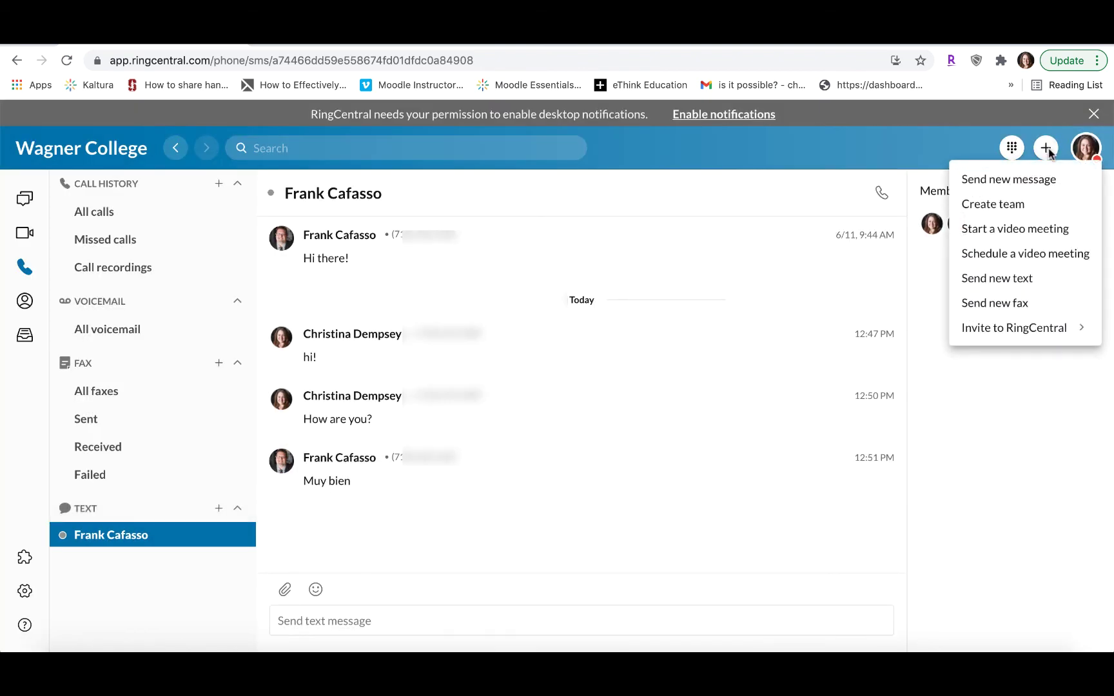
{"action": "left_click", "coordinate": [1025, 284]}
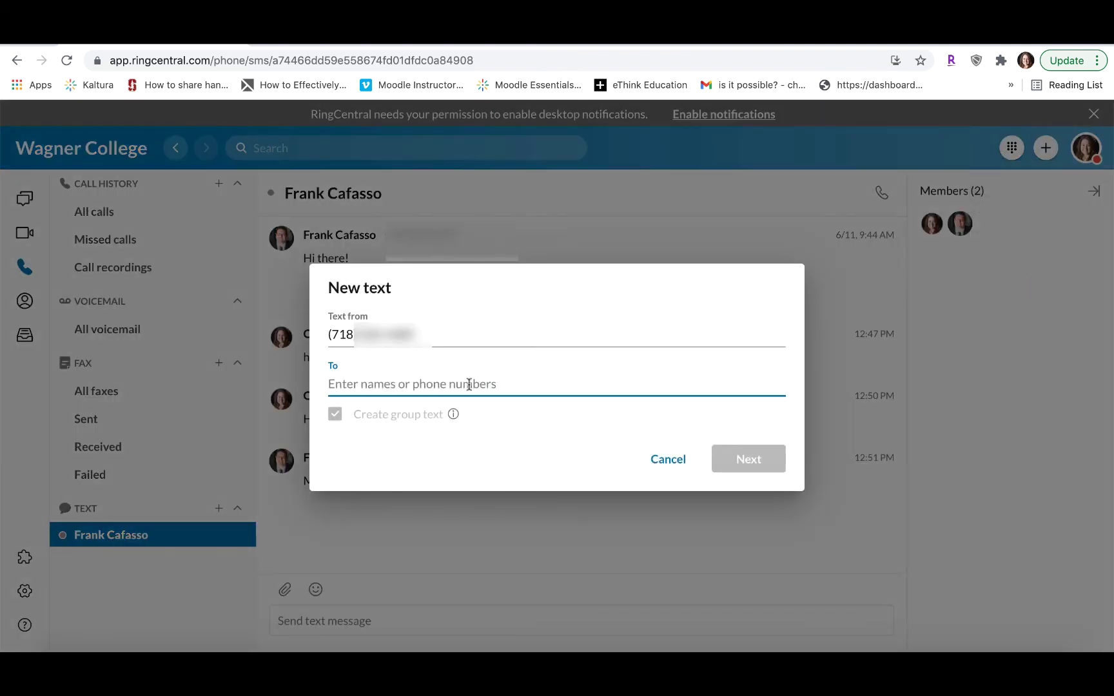
{"action": "type", "text": "frank"}
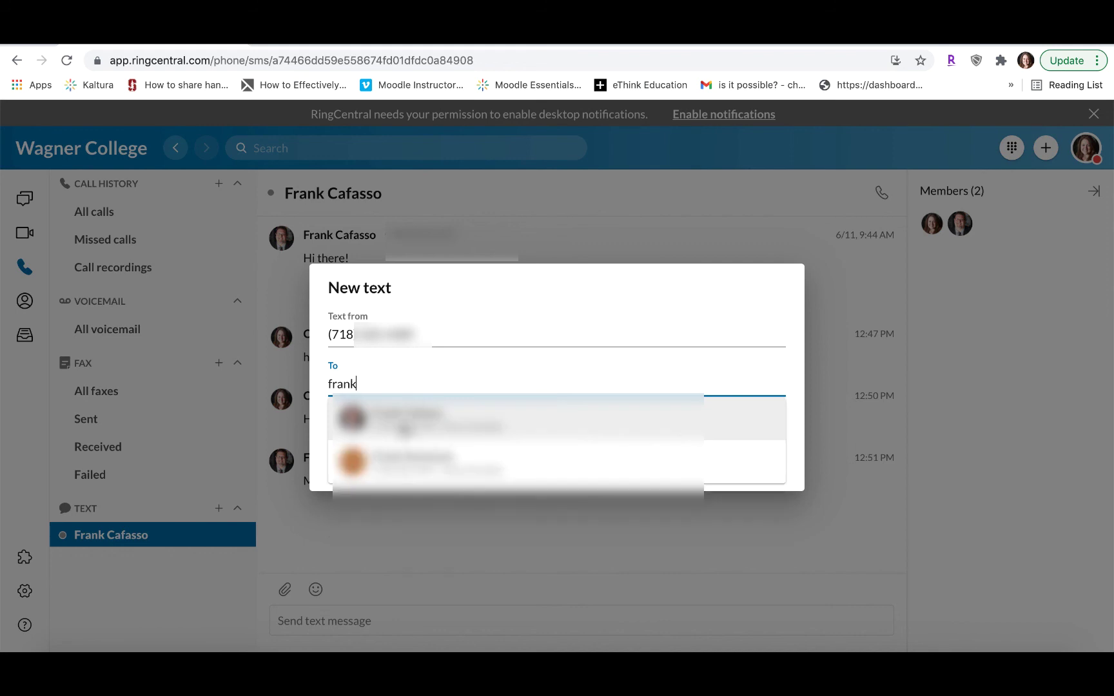
{"action": "left_click", "coordinate": [405, 419]}
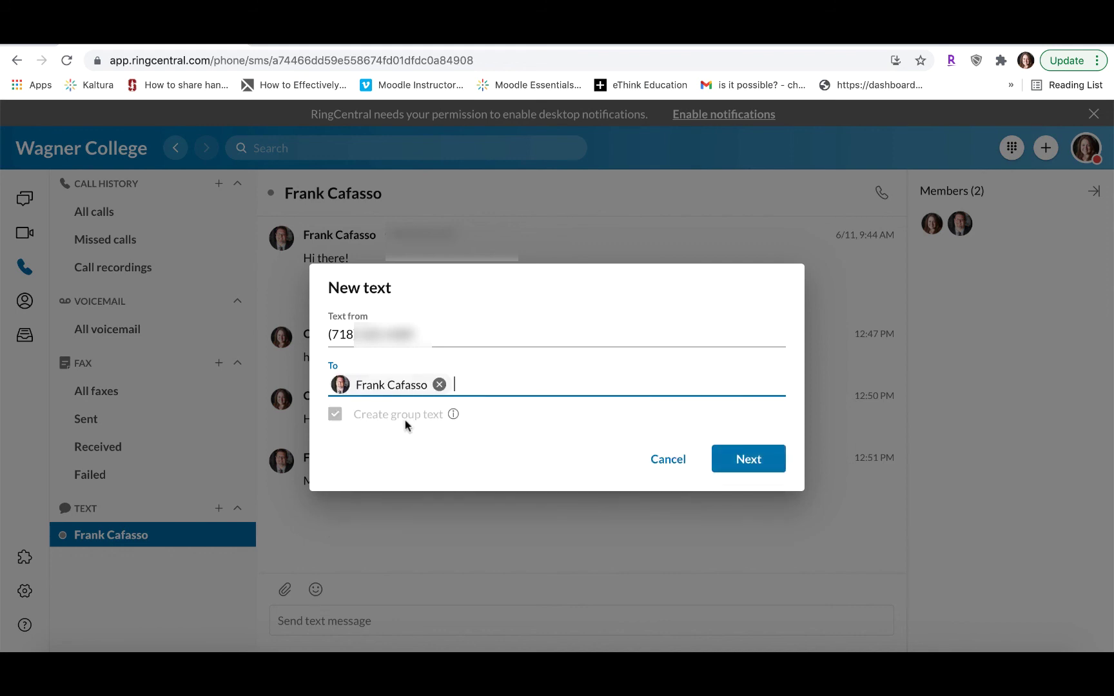